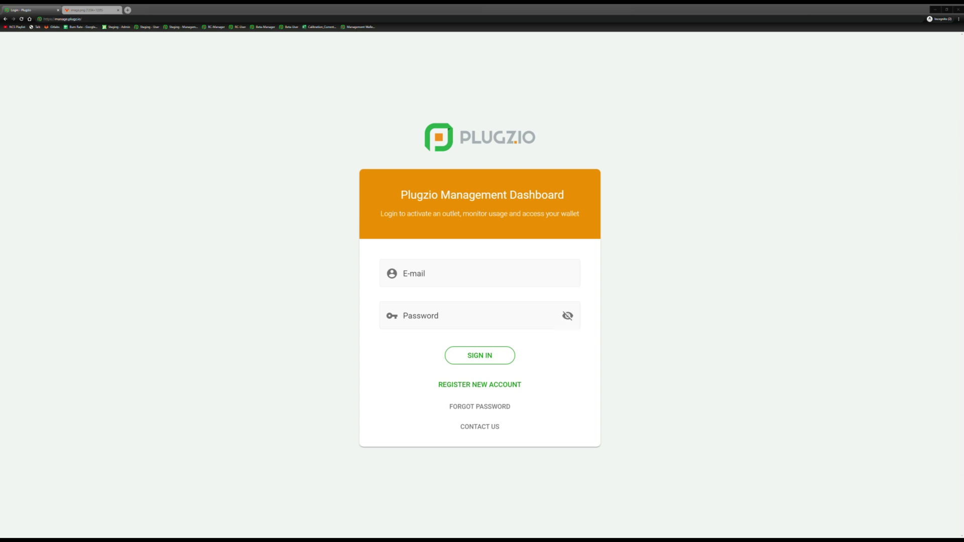
Switch the browser to full-screen mode on the Plugzio login page.
key("F11")
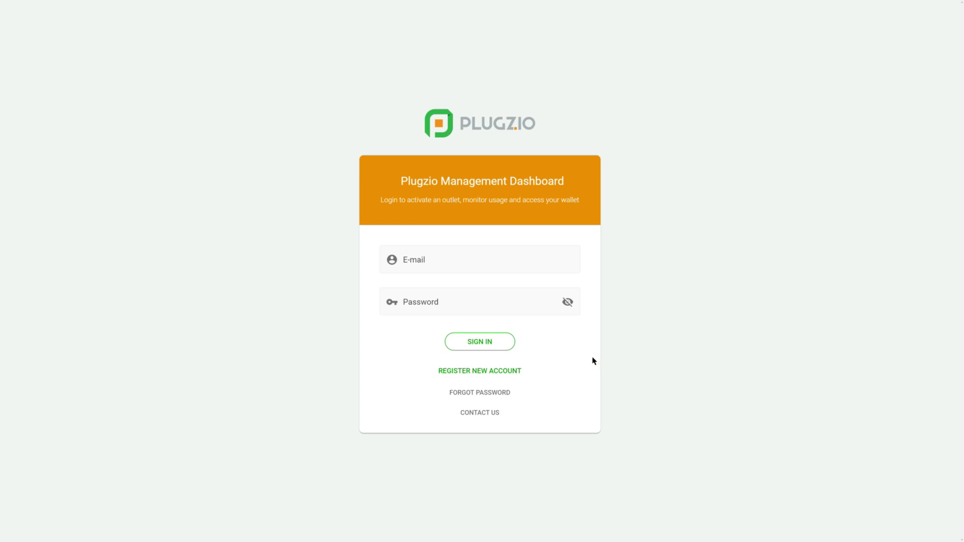
Start a new account registration with the account e-mail and password, moving to password confirmation.
left_click(521, 372)
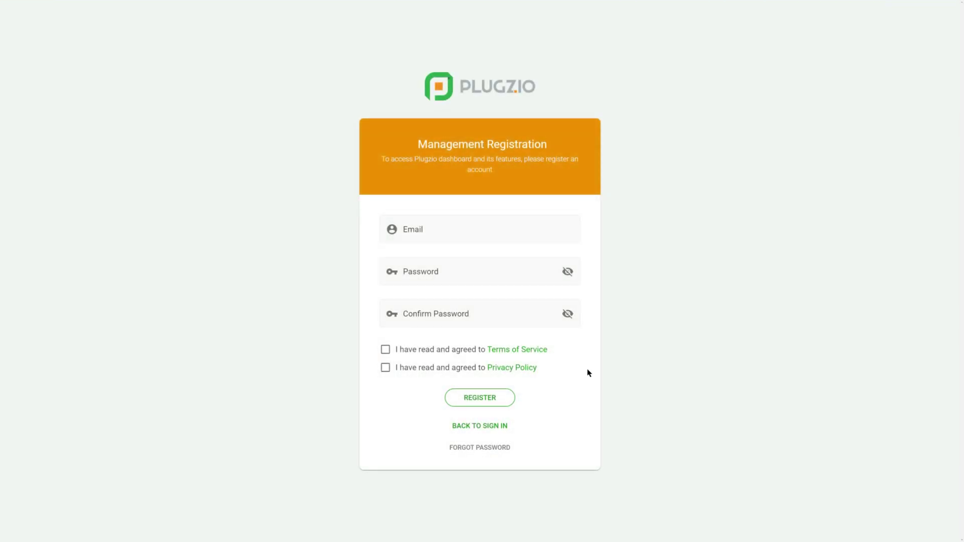
left_click(537, 234)
left_click(522, 238)
key("ctrl+v")
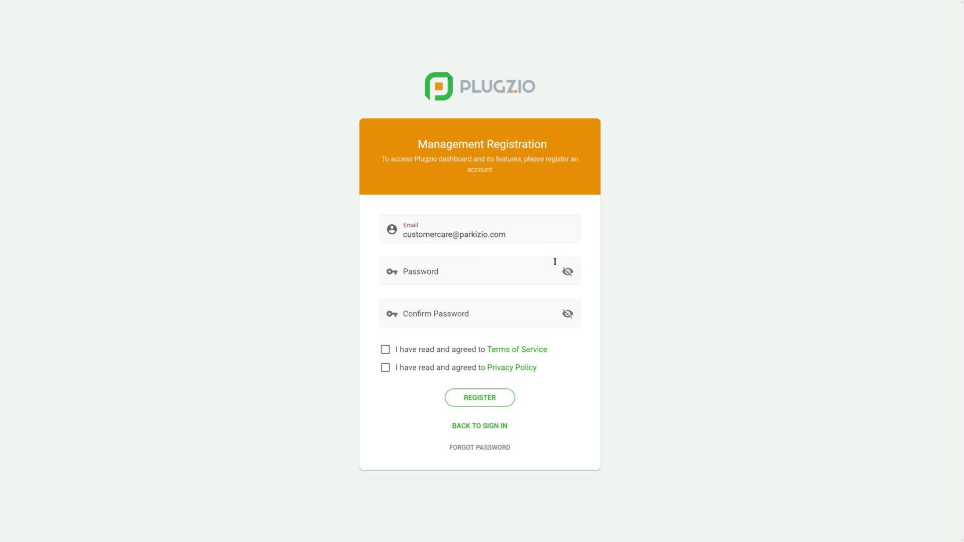
left_click(520, 267)
type("•••••••••••••")
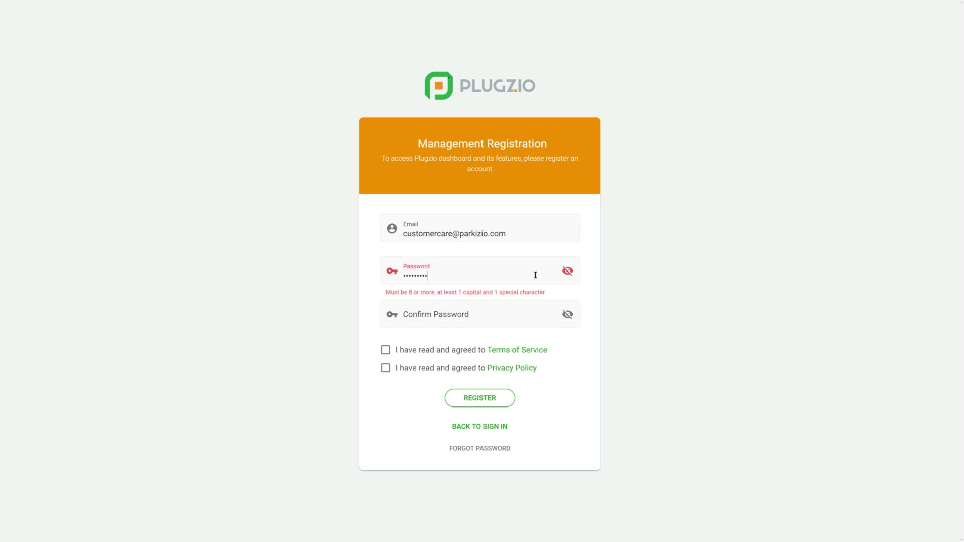
type("••")
key("Tab")
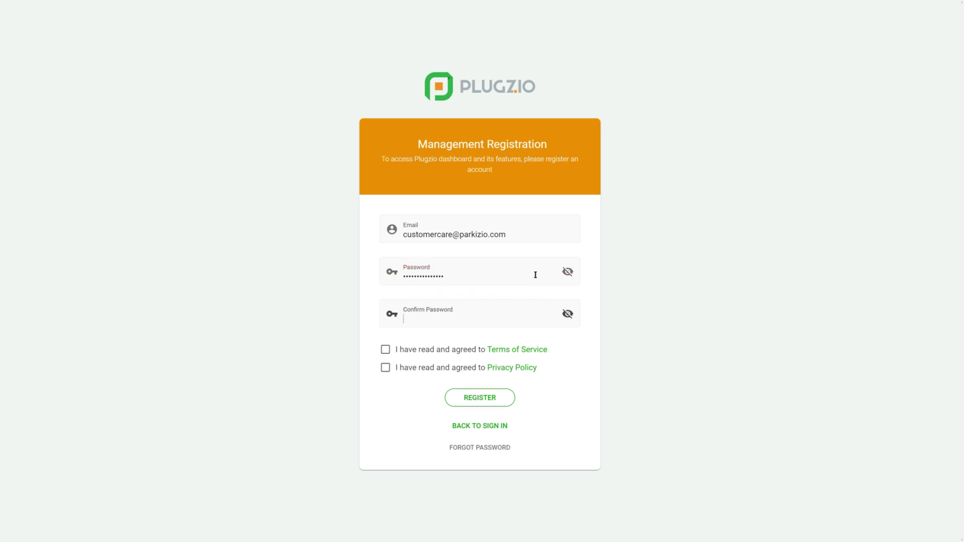
type("•••••••••••••")
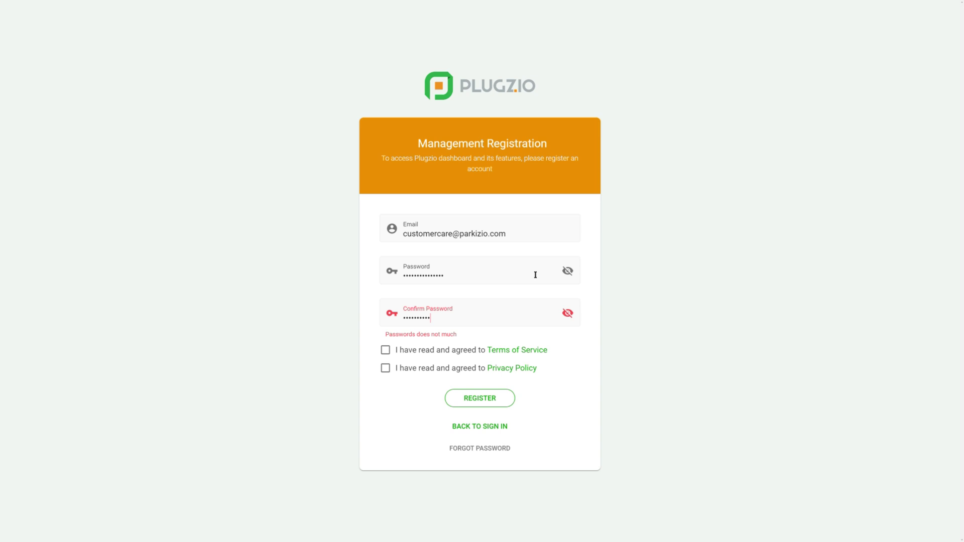
type("••")
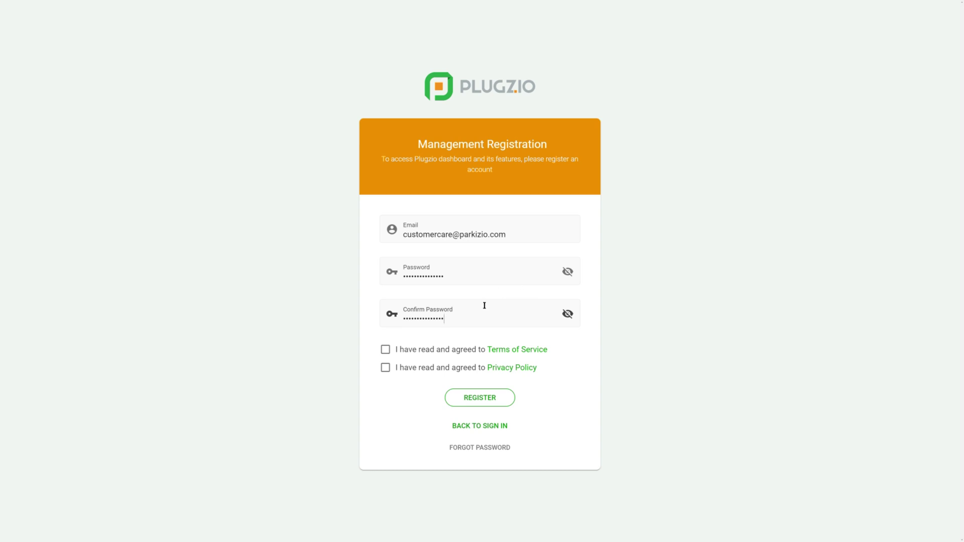
Read through the Terms of Service and agree to them.
left_click(530, 351)
scroll(463, 287, "down", 3)
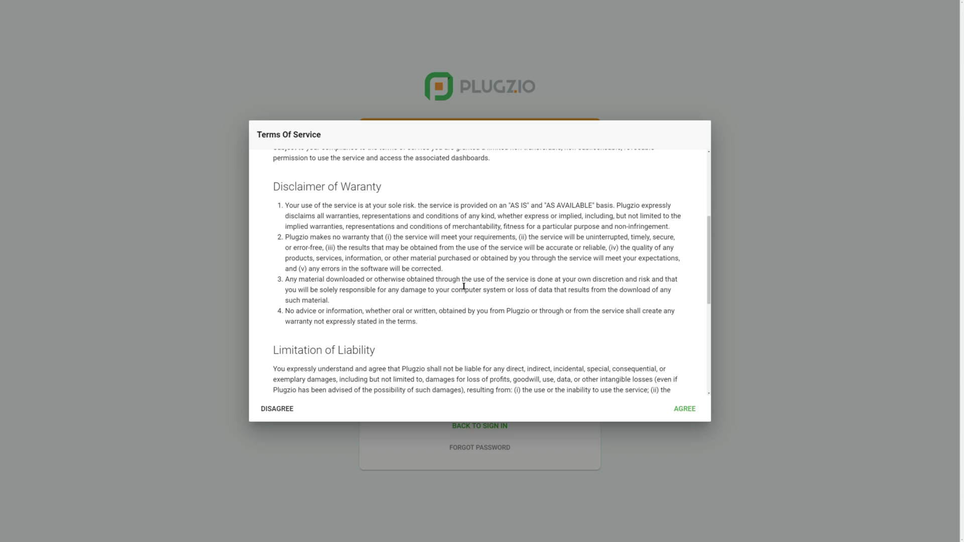
scroll(463, 287, "up", 3)
scroll(528, 330, "down", 8)
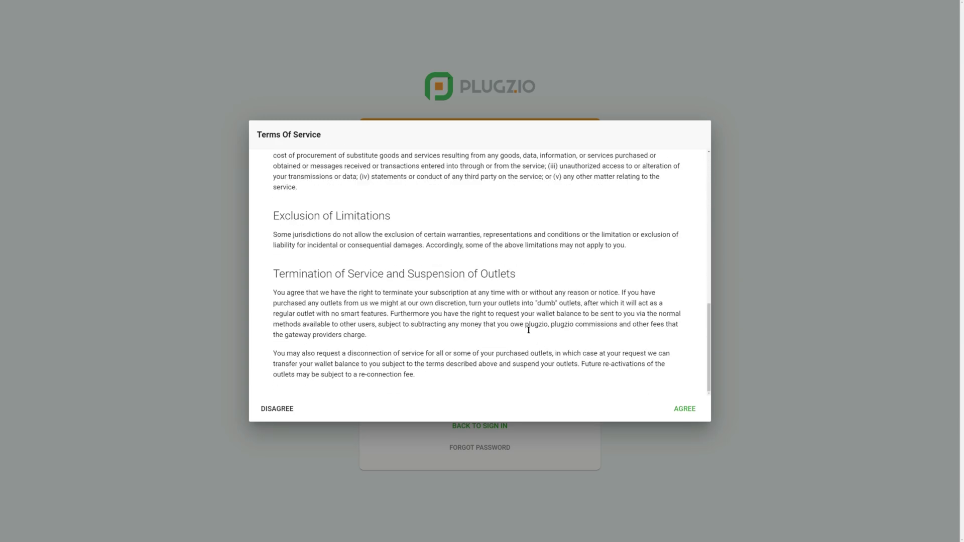
left_click(674, 410)
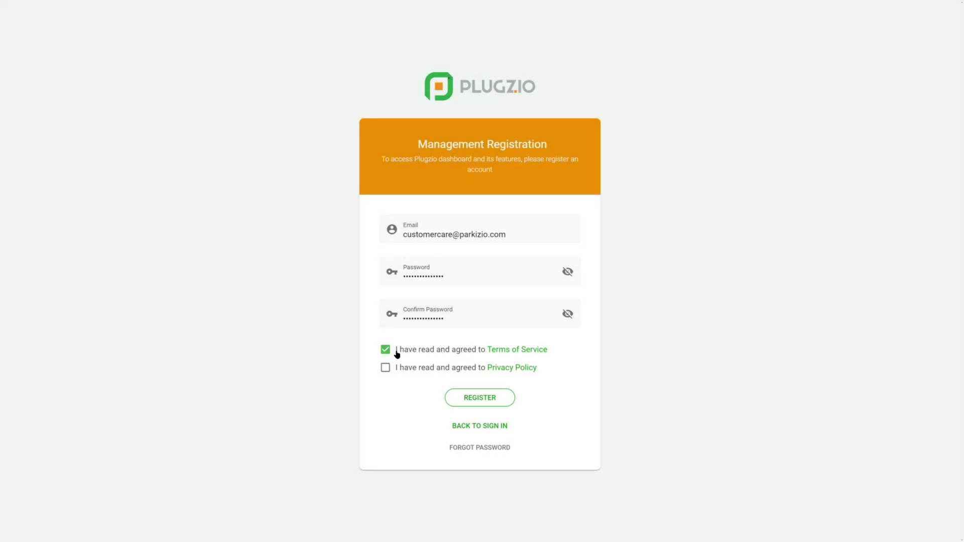
Agree to the Privacy Policy, keep its box ticked, and submit the registration.
left_click(515, 371)
scroll(491, 338, "down", 1)
left_click(675, 409)
left_click(385, 368)
left_click(386, 367)
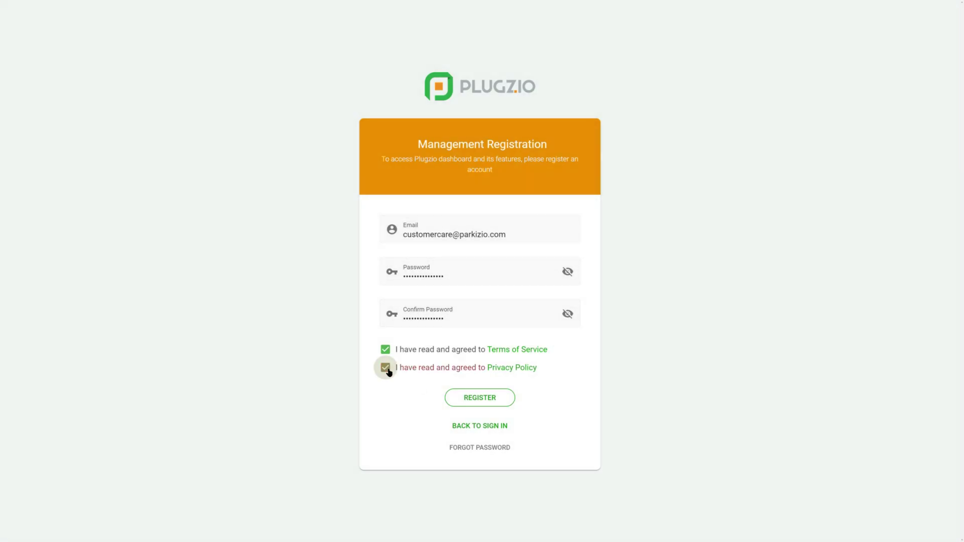
left_click(488, 409)
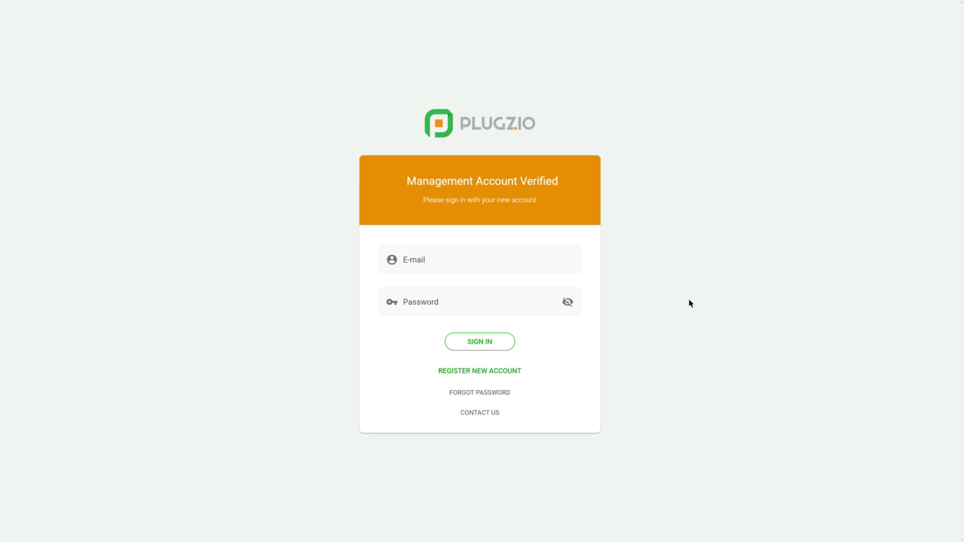
Sign in to the verified account with its e-mail and password.
left_click(544, 269)
key("ctrl+v")
left_click(519, 308)
type("•")
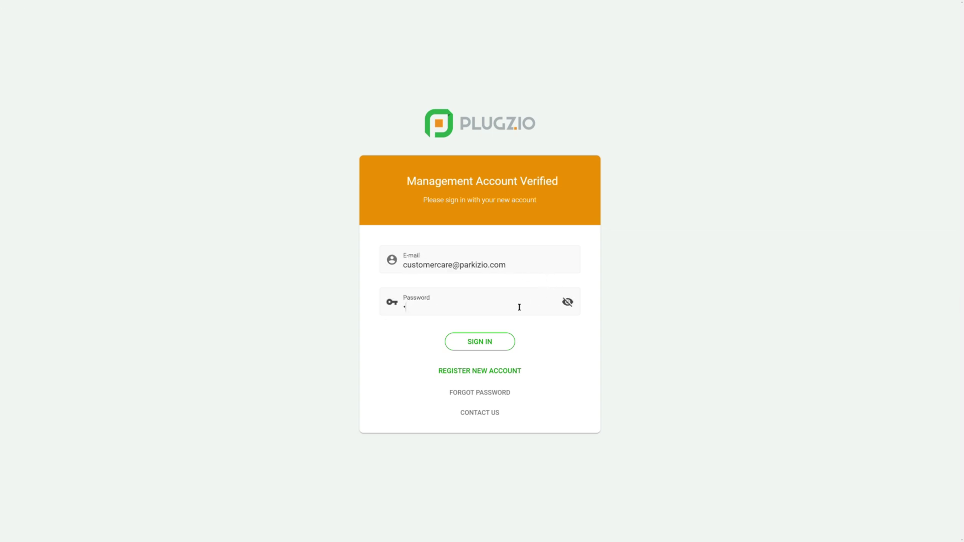
type("••••••••••••••")
left_click(486, 340)
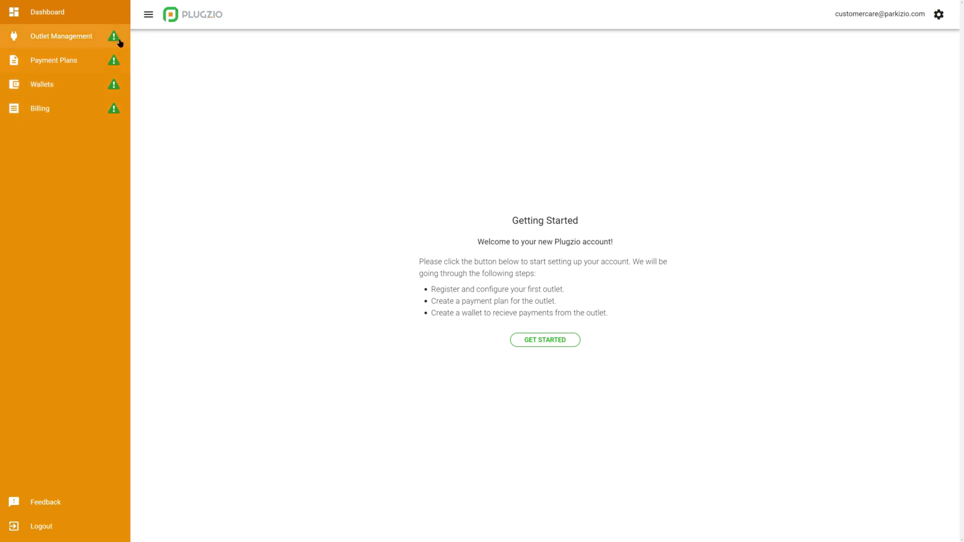
left_click(149, 15)
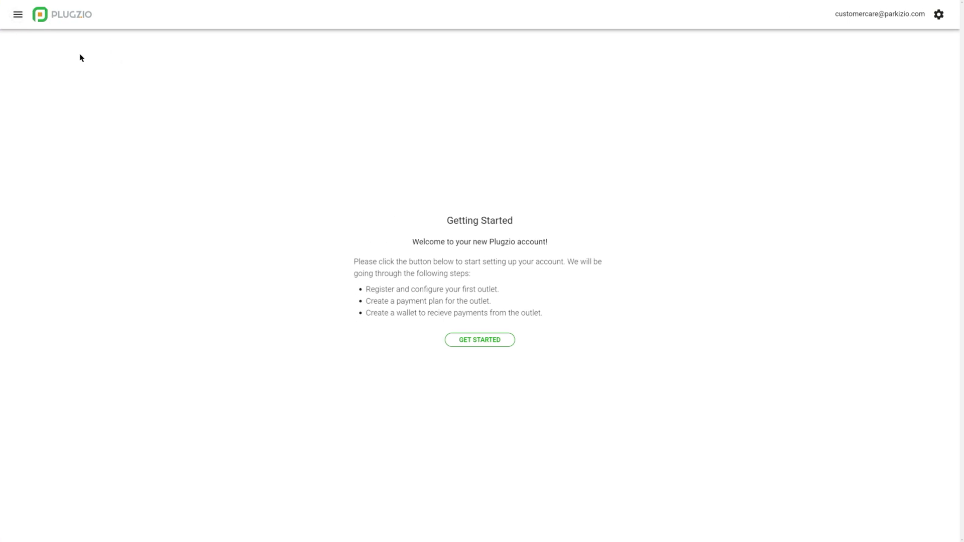
left_click(35, 14)
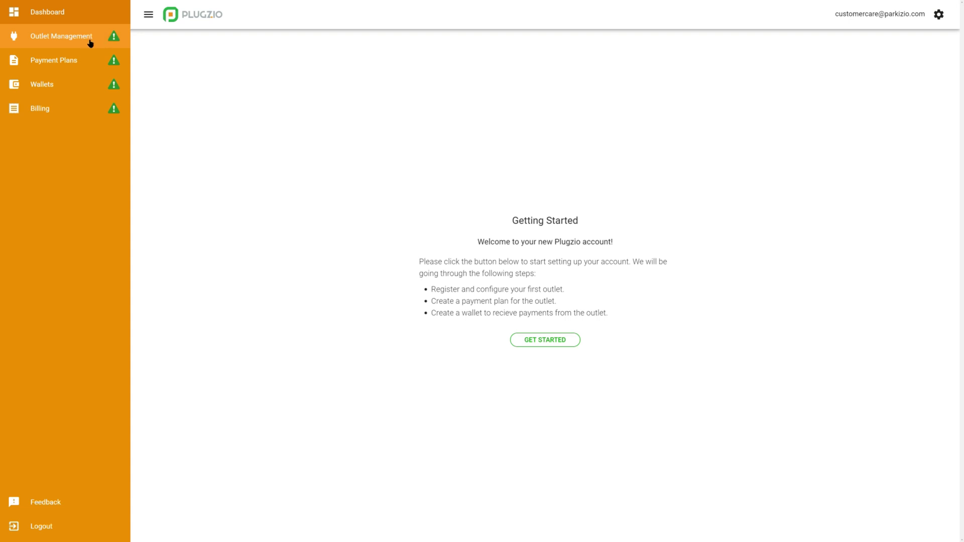
left_click(90, 43)
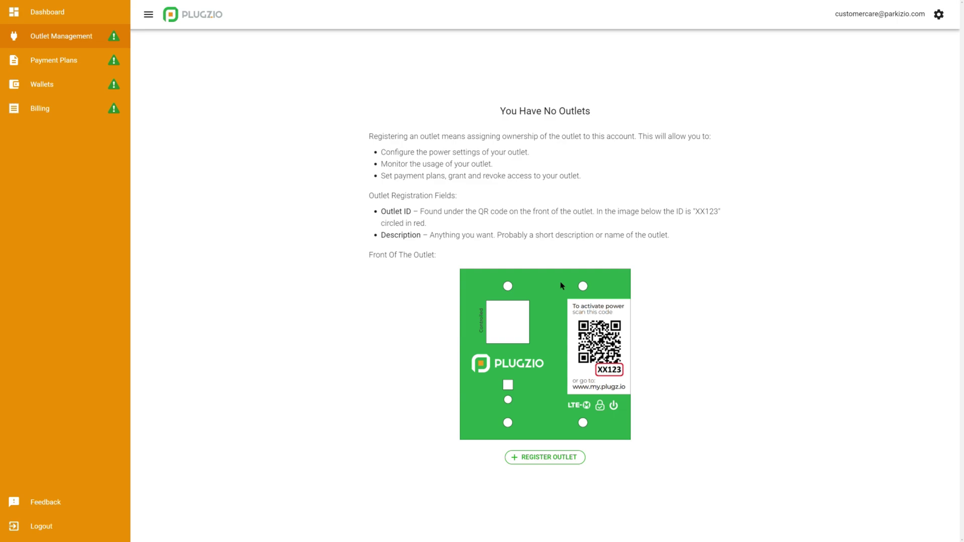
left_click(100, 64)
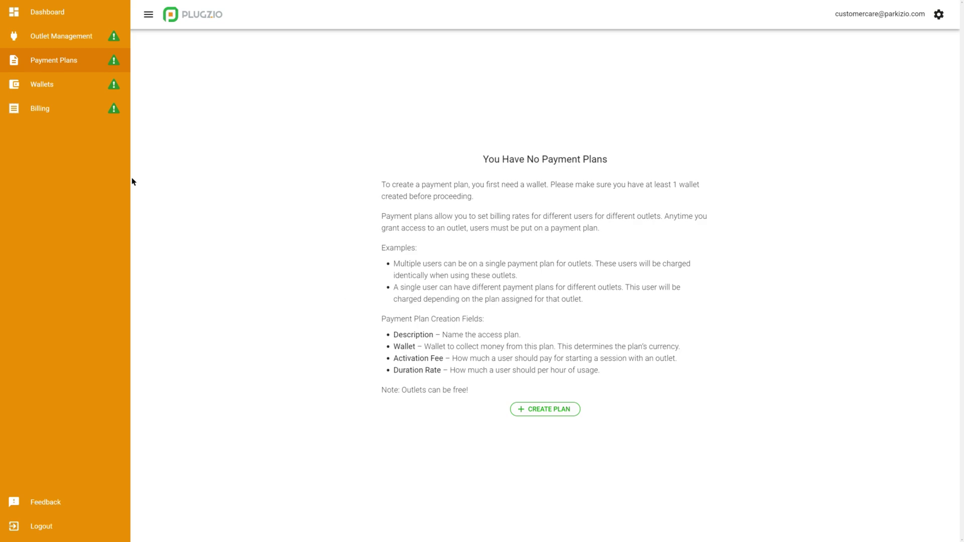
left_click(89, 93)
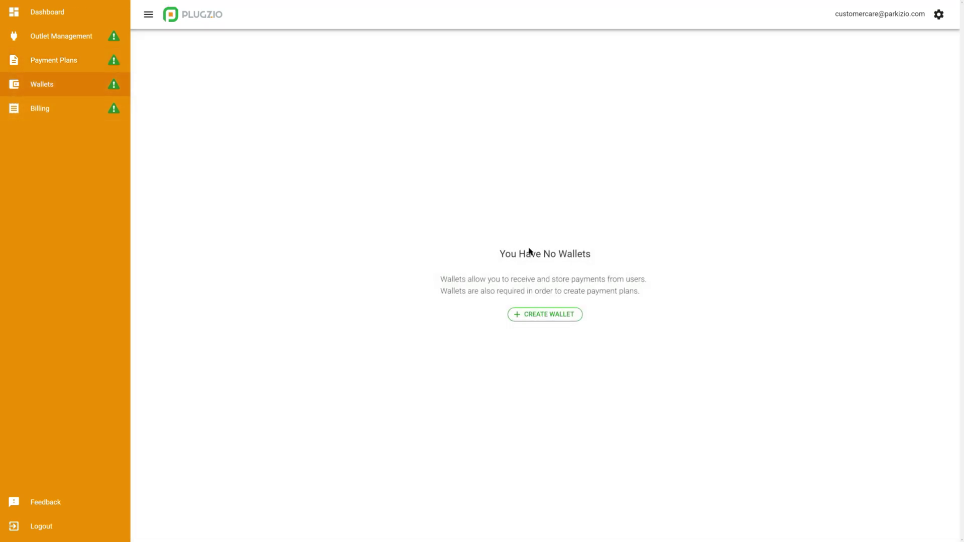
left_click(102, 113)
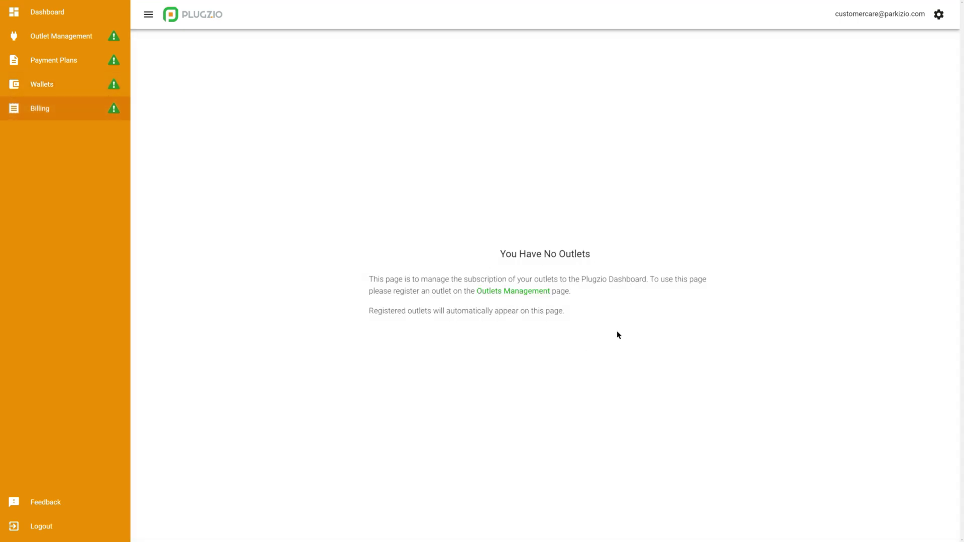
left_click(78, 23)
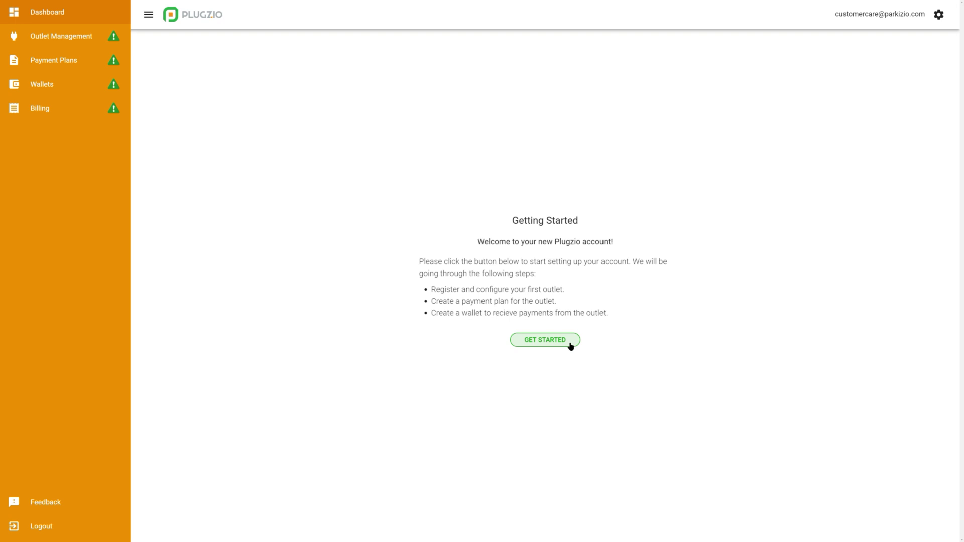
Set up outlet 2A236 with description 'Alpha Street, Stall 123' and Public access.
left_click(571, 346)
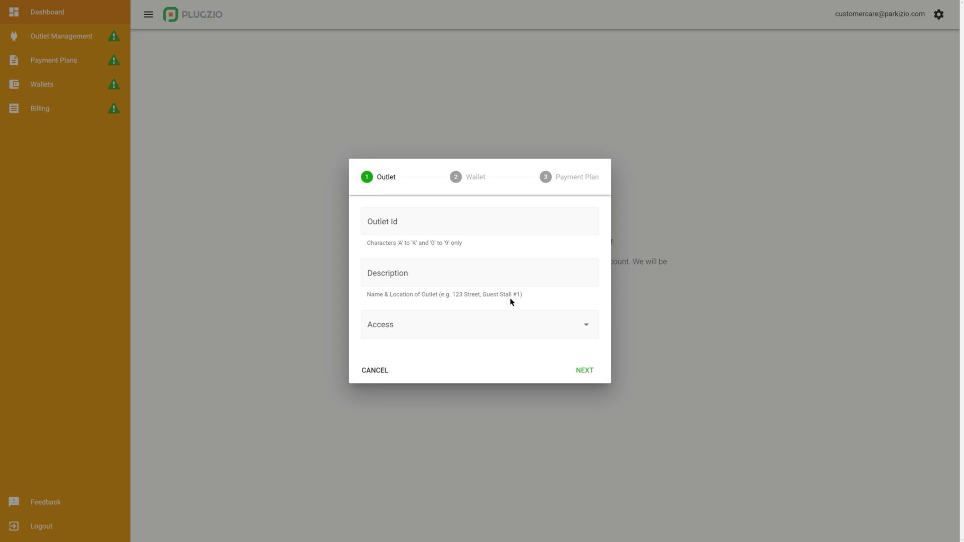
left_click(479, 231)
type("2A236")
left_click(430, 274)
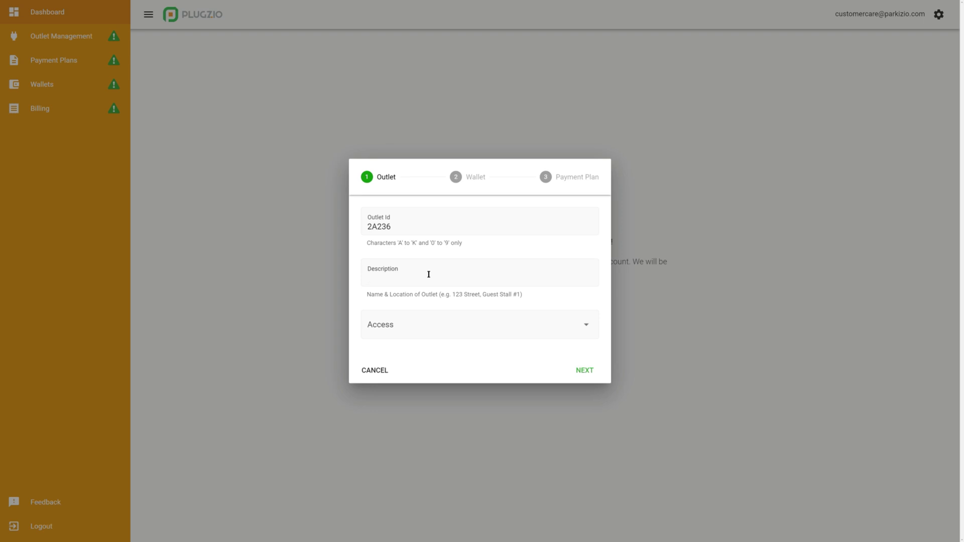
type("Alpha Street, Stall 123")
left_click(479, 332)
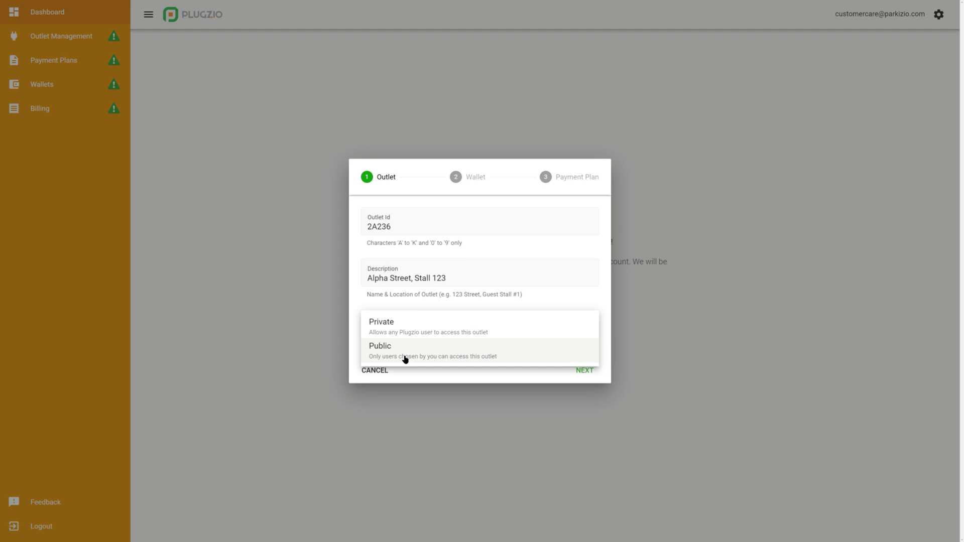
left_click(405, 359)
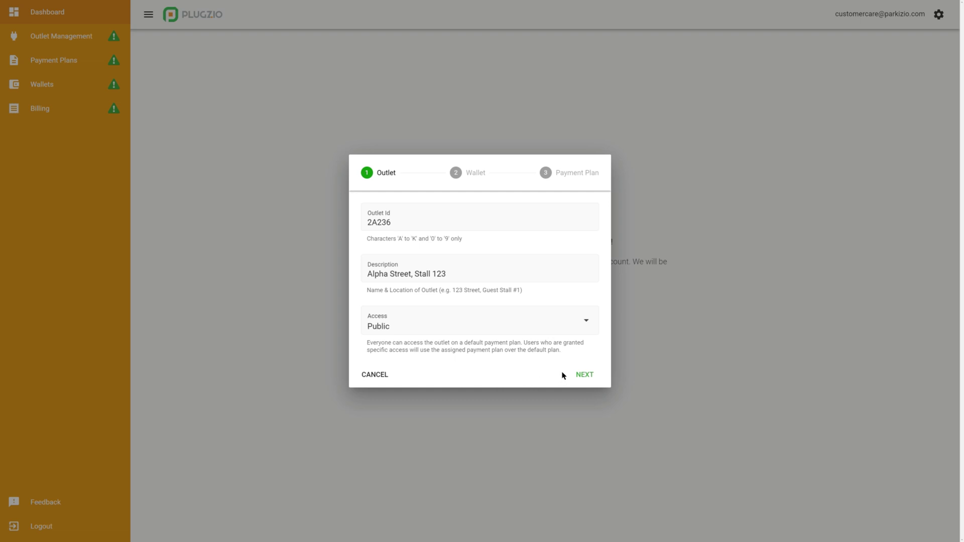
left_click(585, 375)
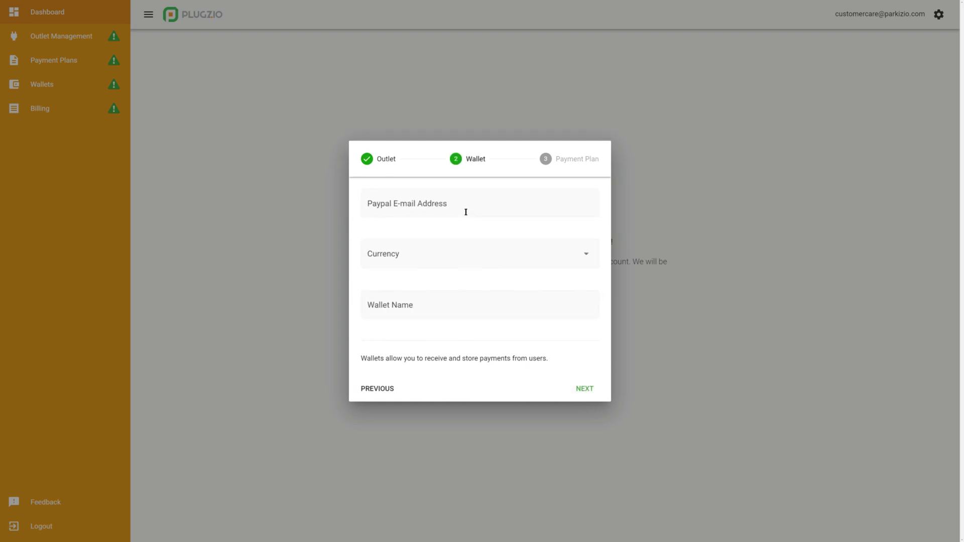
Enter the wallet's PayPal e-mail, choose Canada (CAD) currency, and name it 'My First Wallet'.
left_click(441, 212)
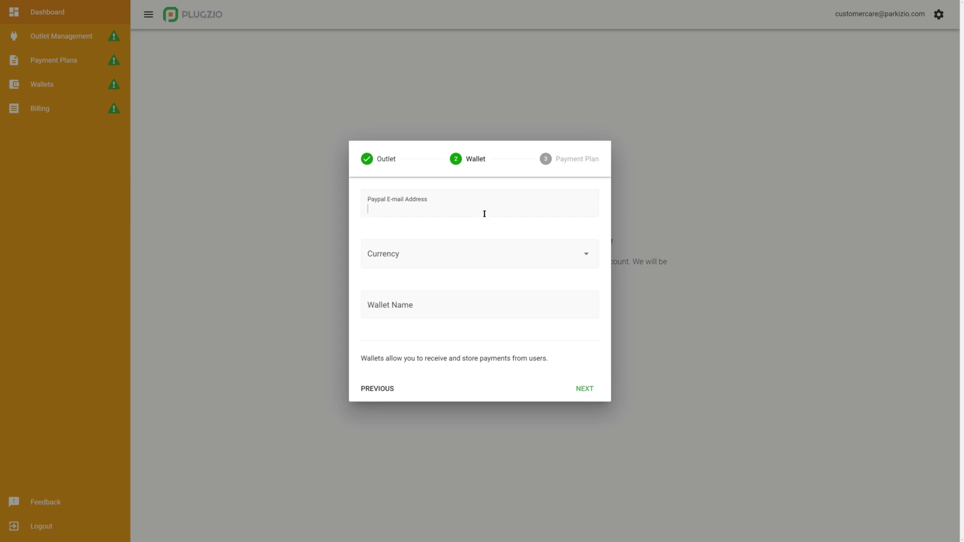
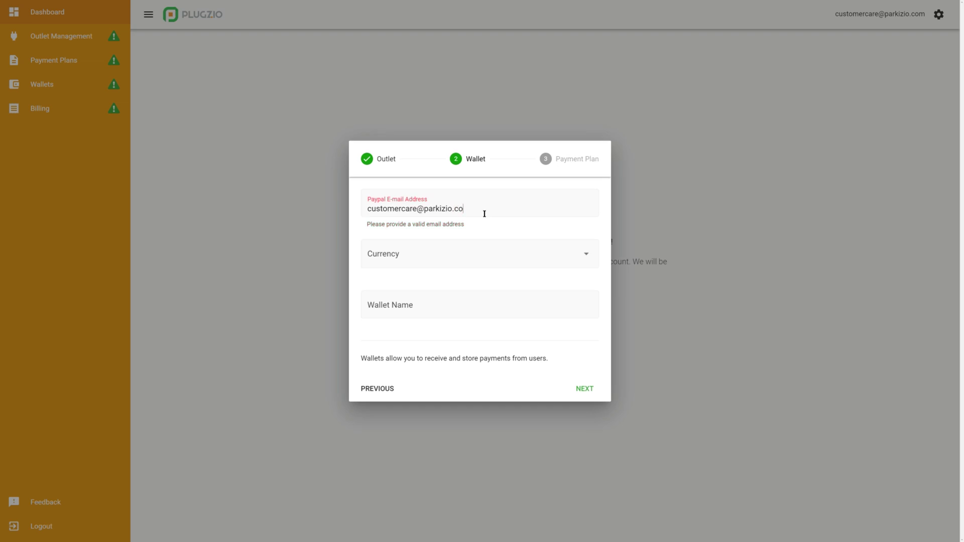
left_click(506, 257)
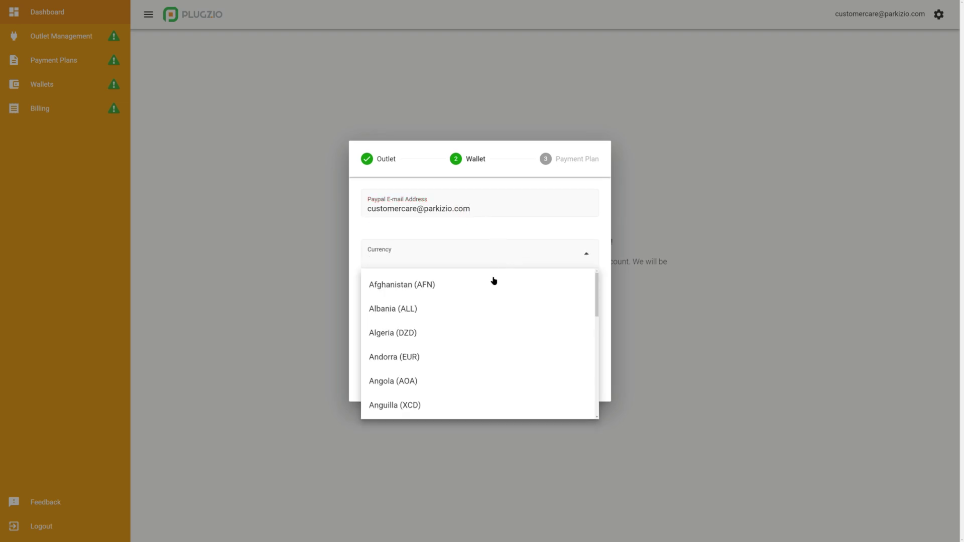
scroll(465, 327, "down", 3)
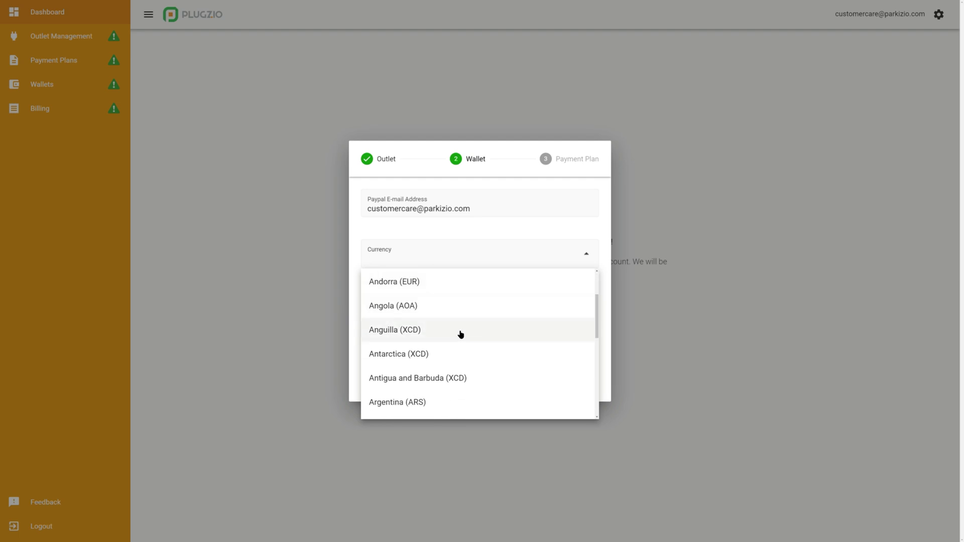
scroll(458, 336, "down", 5)
scroll(456, 336, "down", 4)
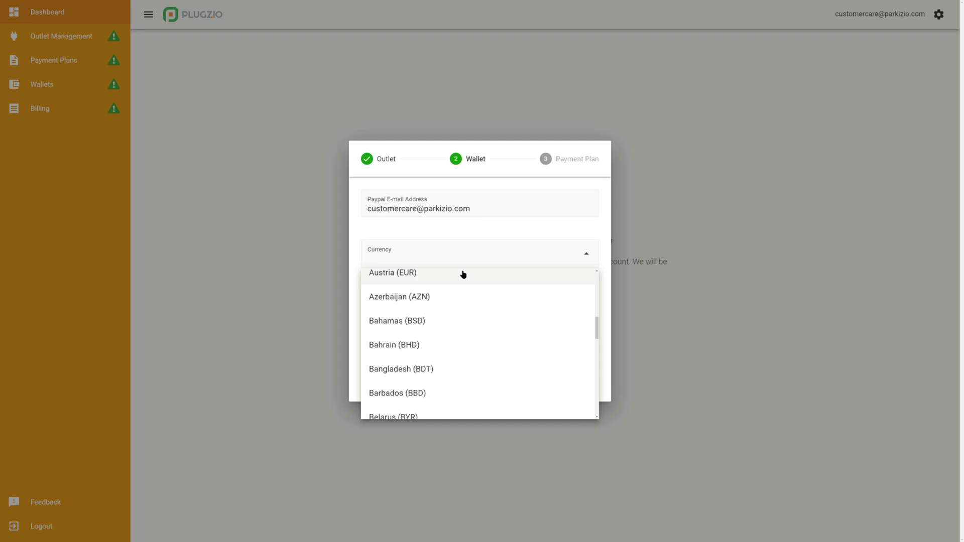
type("CAD")
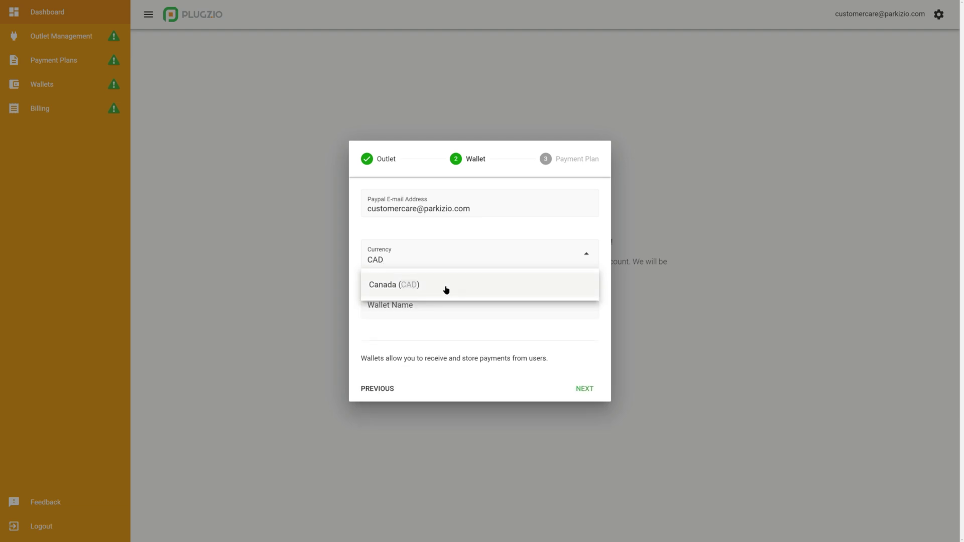
left_click(443, 288)
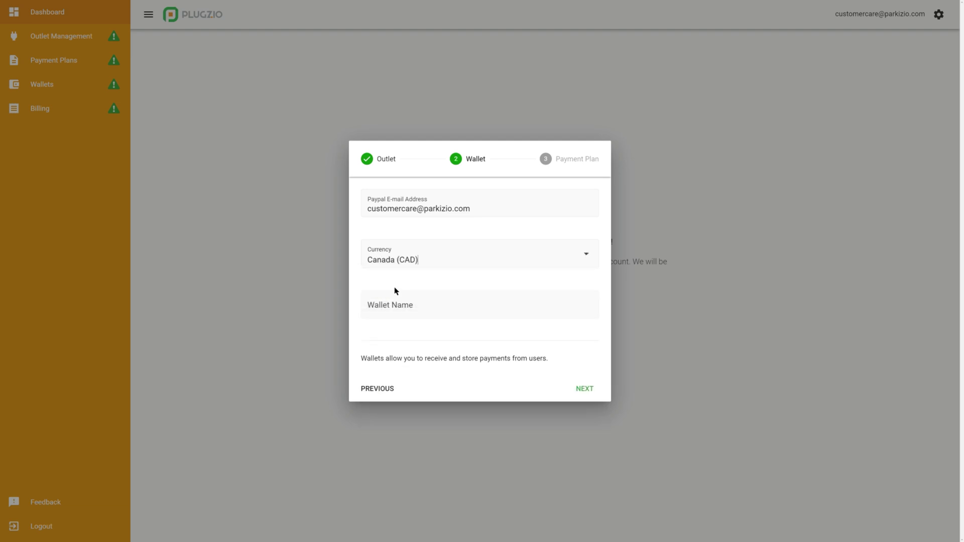
left_click(446, 314)
type("My First Wallet")
Describe the payment plan as 'My First Payment Plan'.
left_click(583, 390)
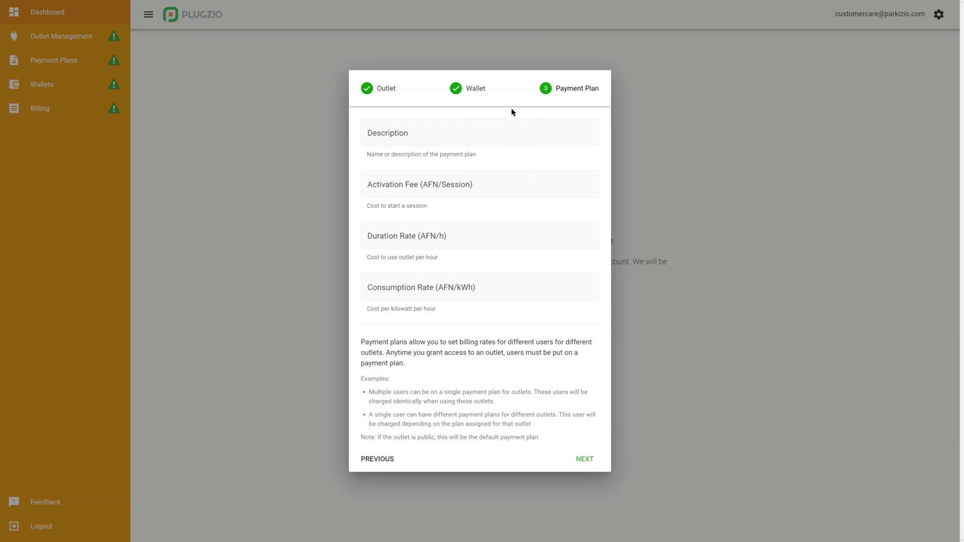
left_click(516, 144)
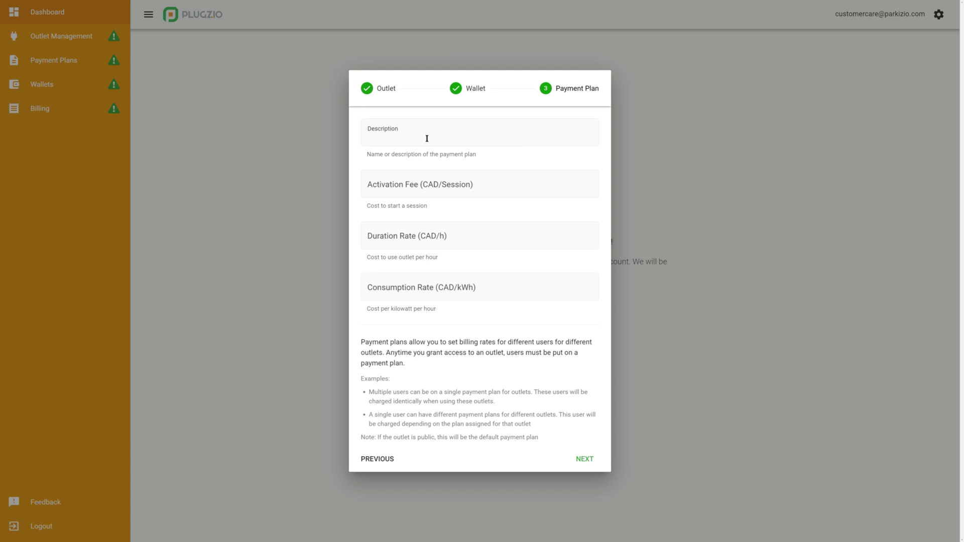
type("My First Payment")
type("Plan")
key("Tab")
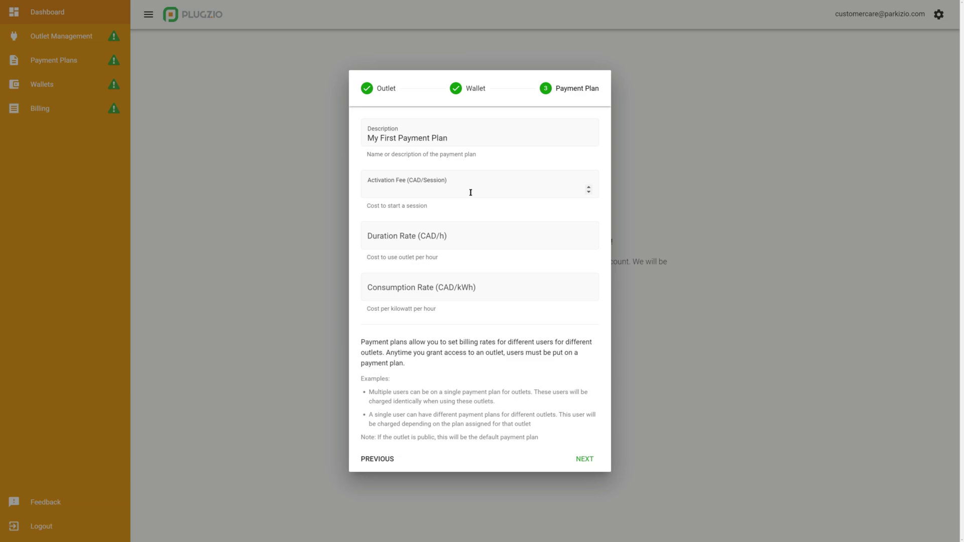
Set activation fee 1, duration rate 0, consumption rate 1.50, and confirm reselling is legal.
type("1")
left_click(450, 243)
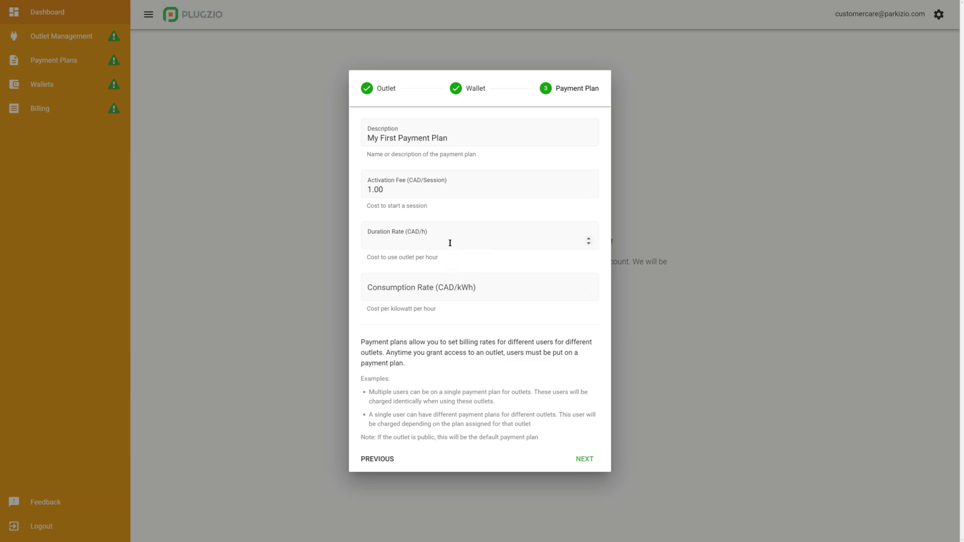
type("0")
left_click(464, 289)
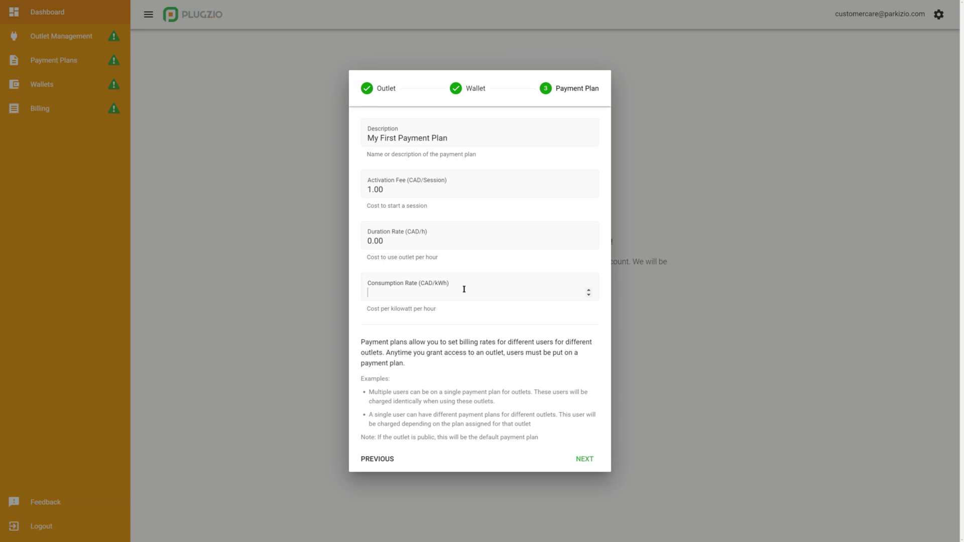
type("1.50")
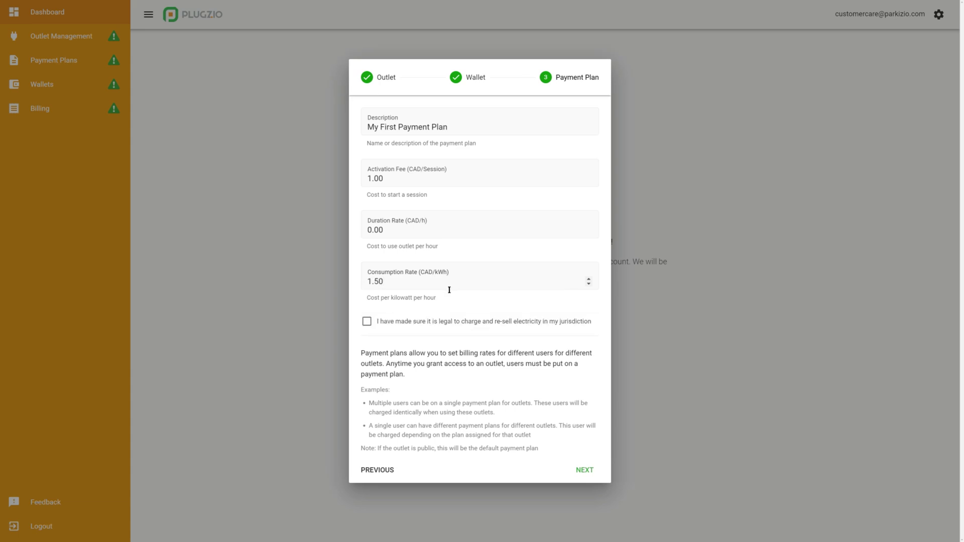
left_click(373, 323)
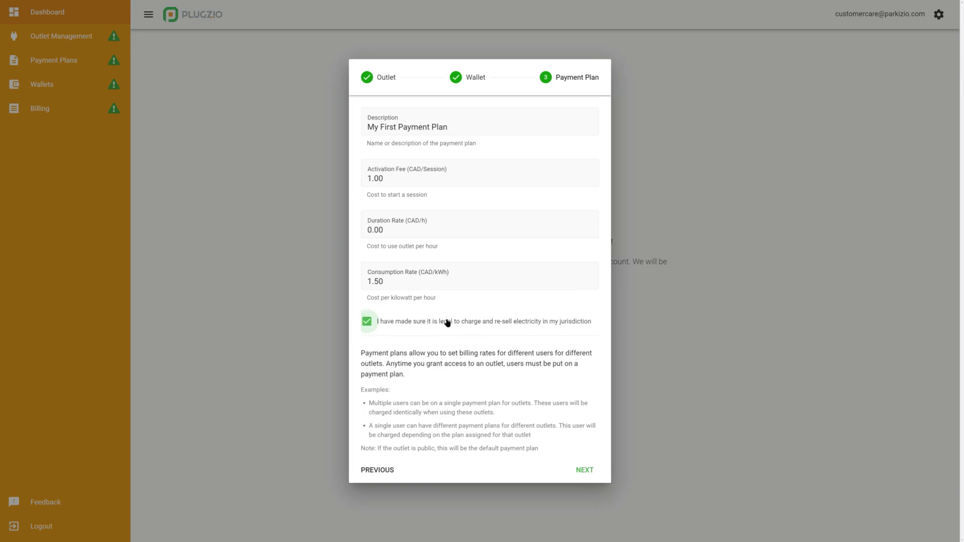
Review the setup summary and confirm registration of outlet 2A236.
left_click(583, 474)
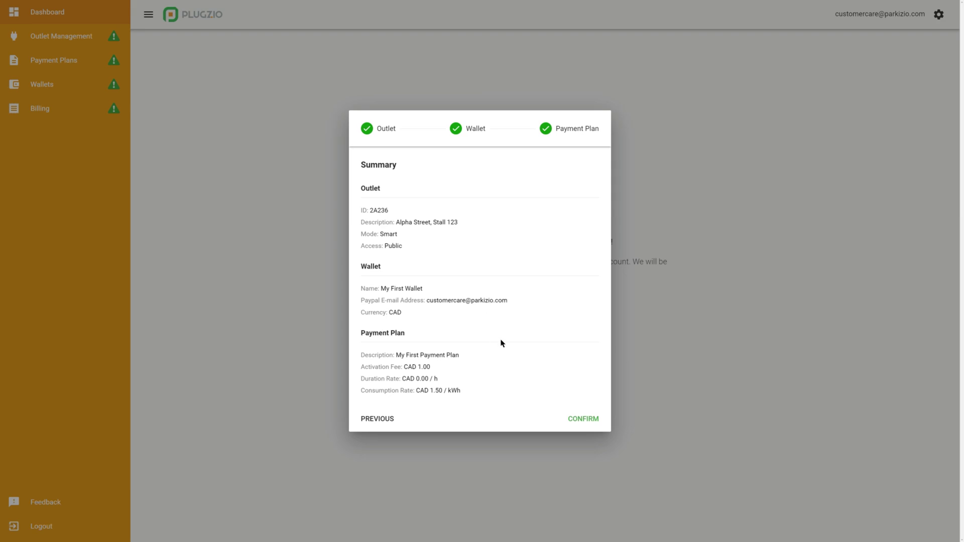
left_click(581, 427)
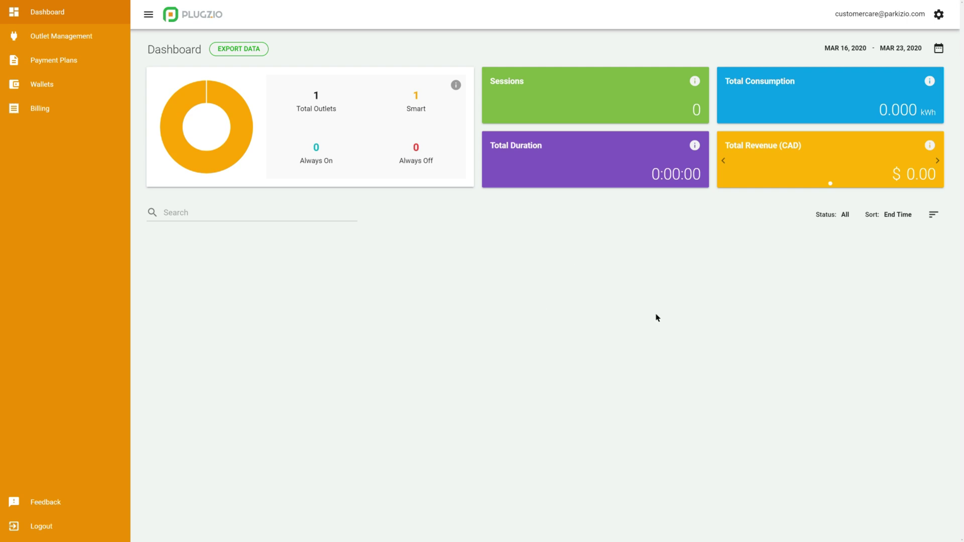
Grant a user access to outlet 2A236 on My First Payment Plan, entering their e-mail.
left_click(85, 38)
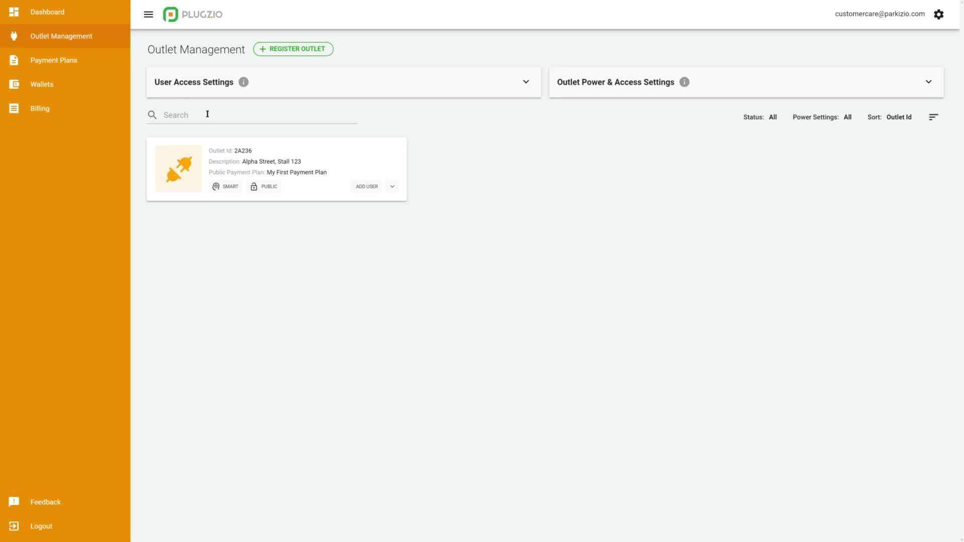
left_click(366, 188)
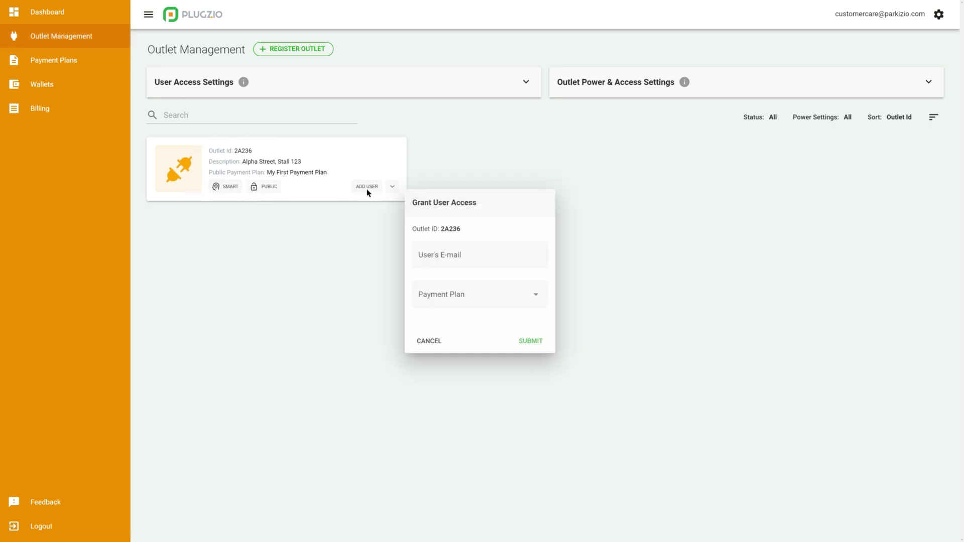
left_click(480, 259)
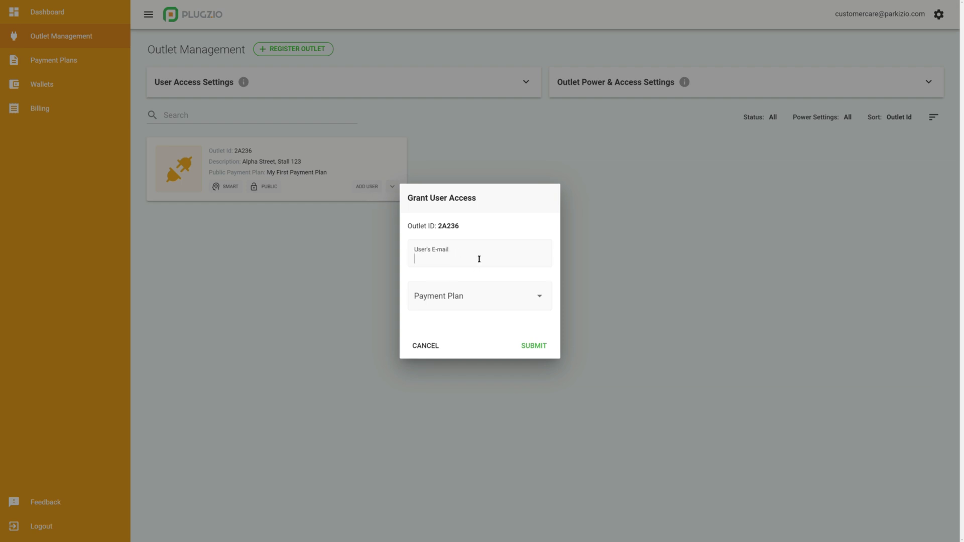
left_click(463, 293)
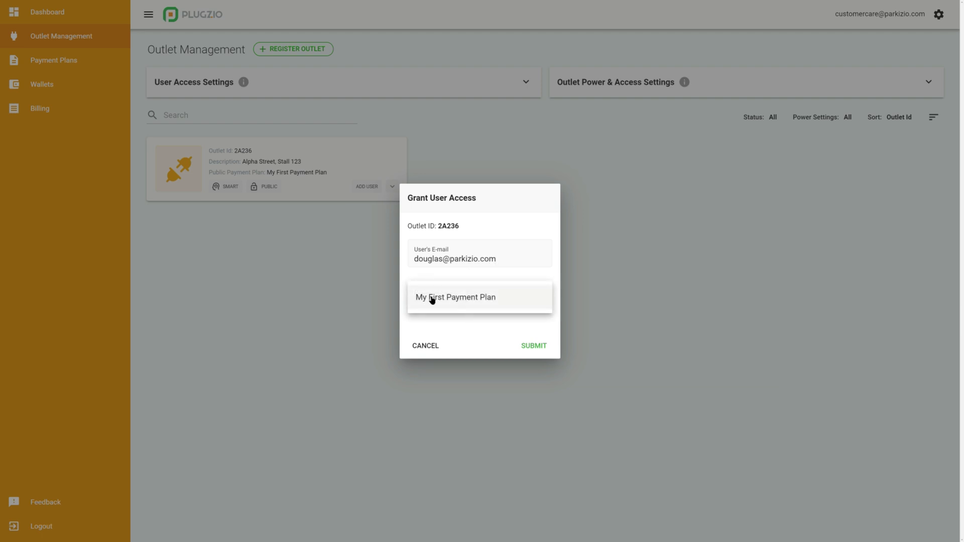
left_click(466, 303)
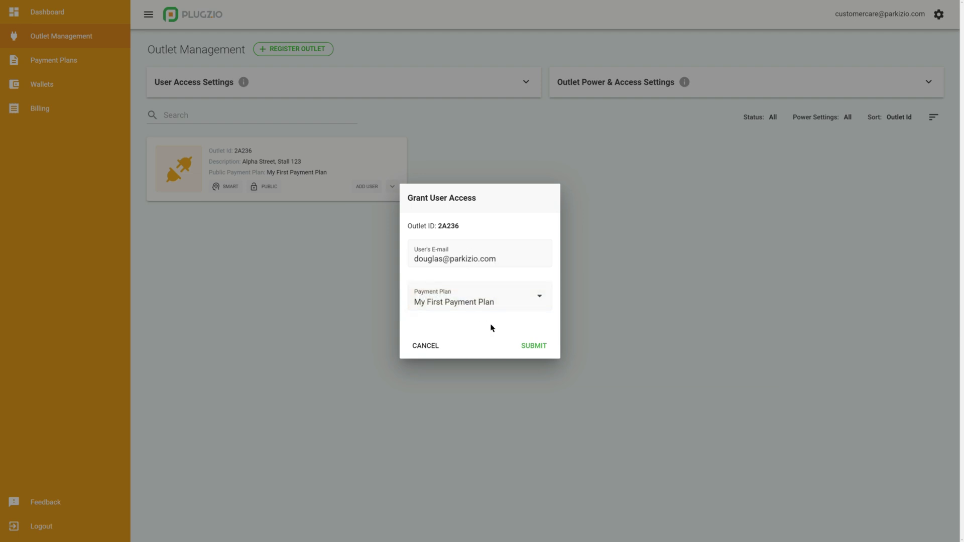
left_click(534, 347)
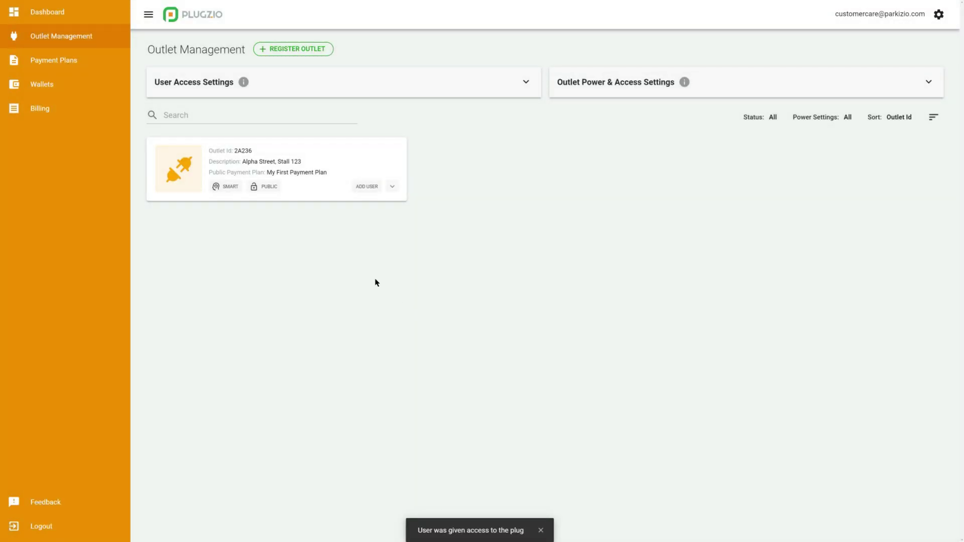
Revoke that user's access to outlet 2A236 and confirm.
left_click(395, 189)
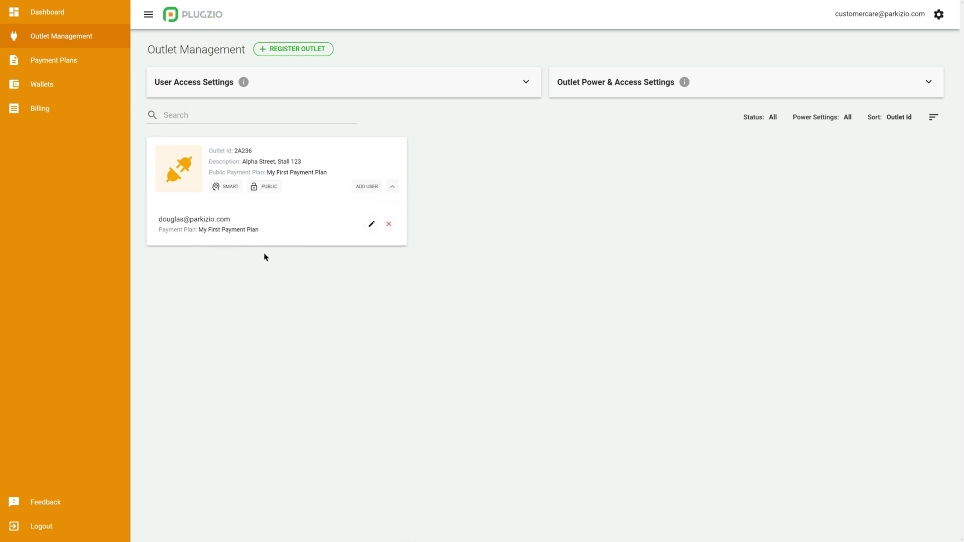
left_click(392, 225)
left_click(525, 307)
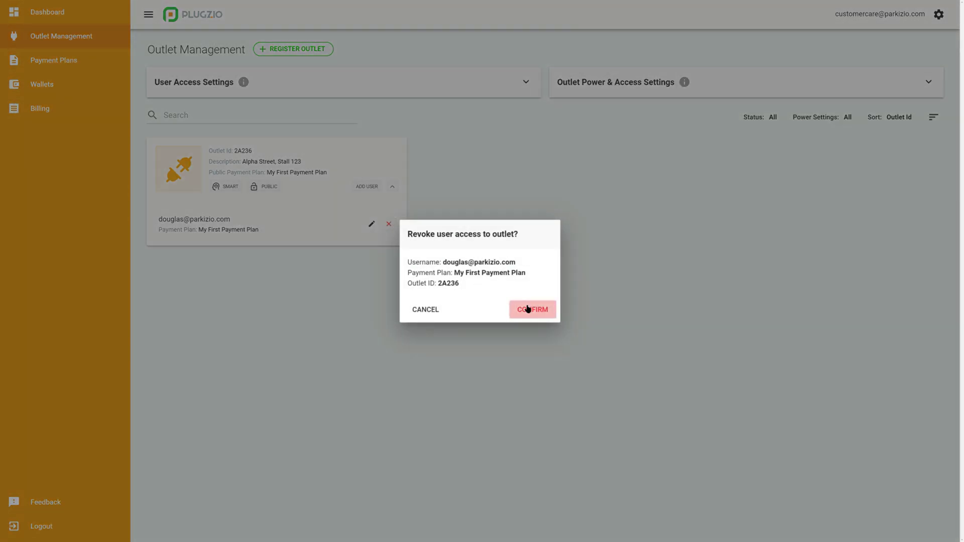